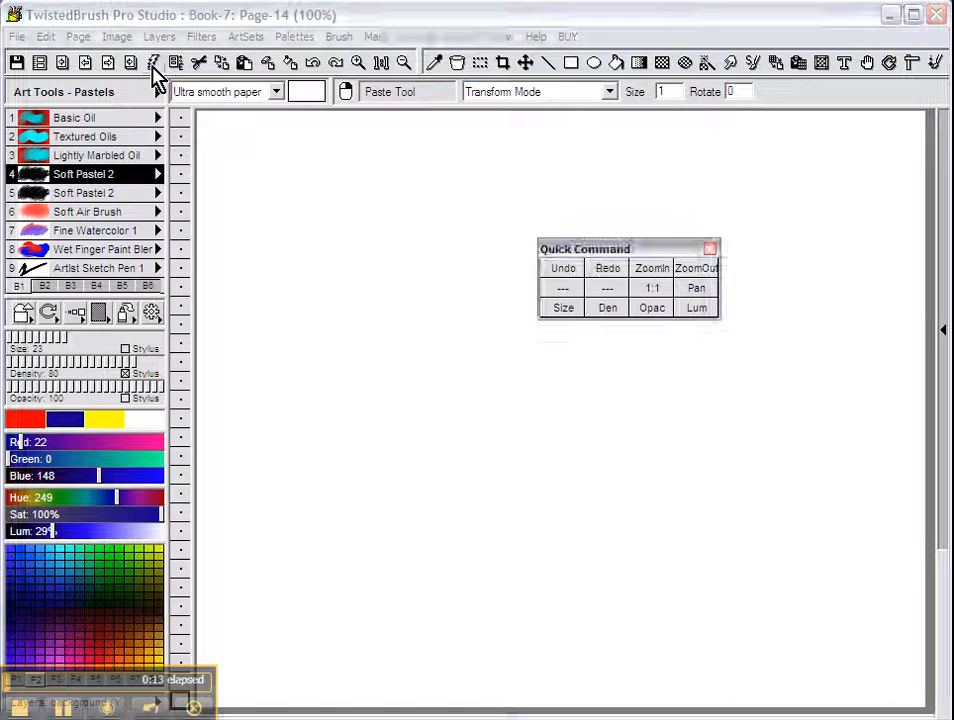
Open the Quick Command palette and float it over the middle of the blank canvas.
drag(620, 253, 549, 252)
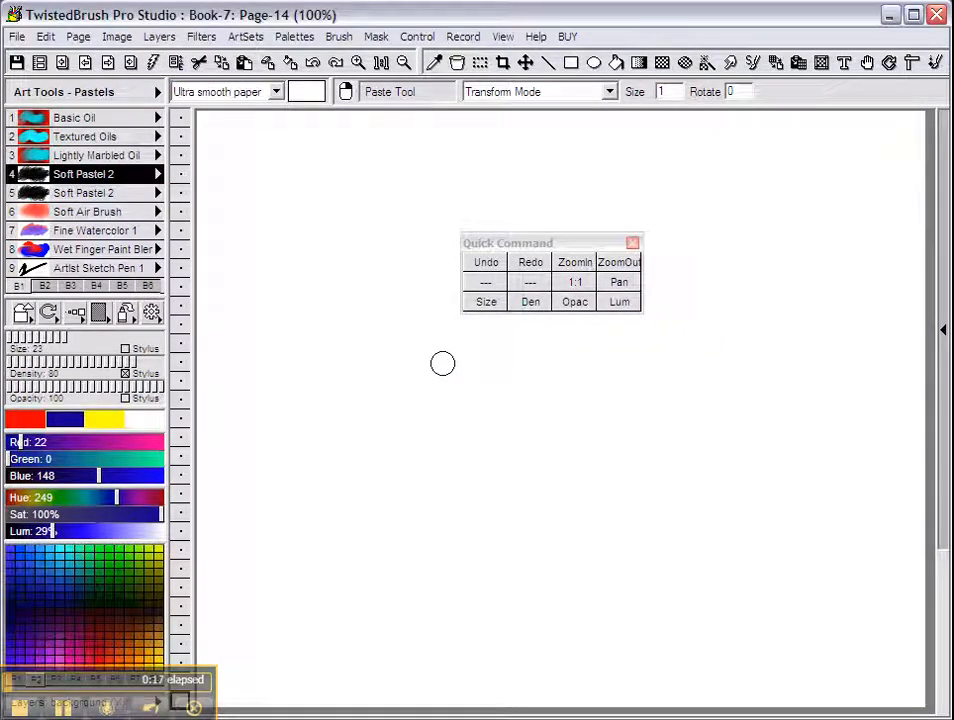
mouse_move(530, 249)
mouse_down()
mouse_move(585, 268)
mouse_move(628, 322)
mouse_up()
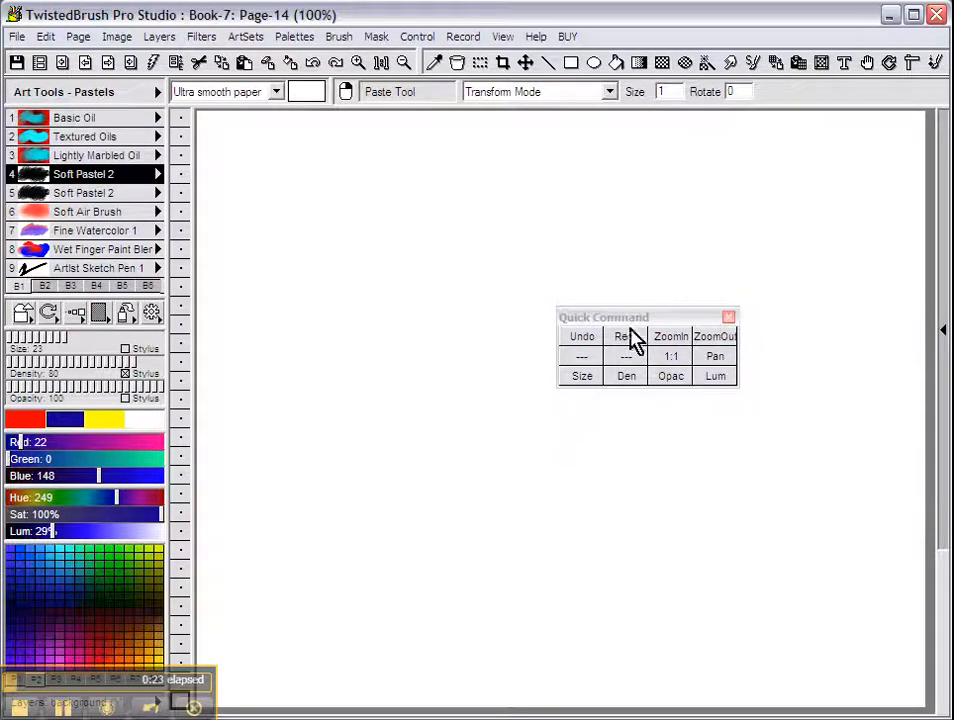
drag(637, 327, 611, 326)
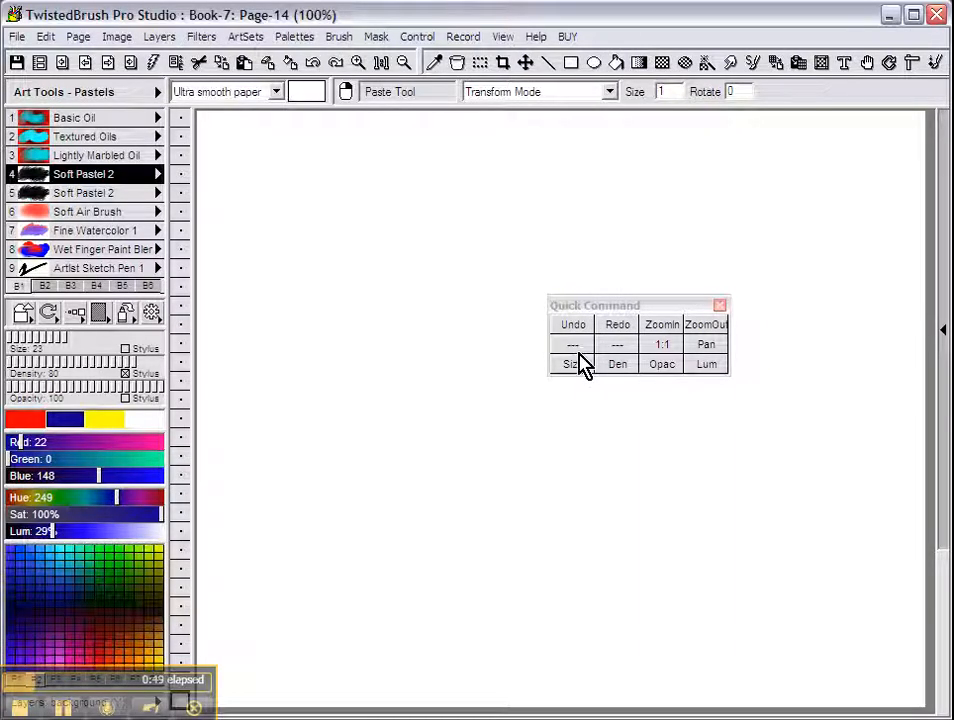
Paint two overlapping blue pastel bands, then undo and redo both from the Quick Command panel.
mouse_move(490, 378)
mouse_down()
mouse_move(535, 404)
mouse_move(533, 420)
mouse_move(610, 415)
mouse_up()
mouse_move(405, 385)
mouse_down()
mouse_move(522, 342)
mouse_move(497, 413)
mouse_up()
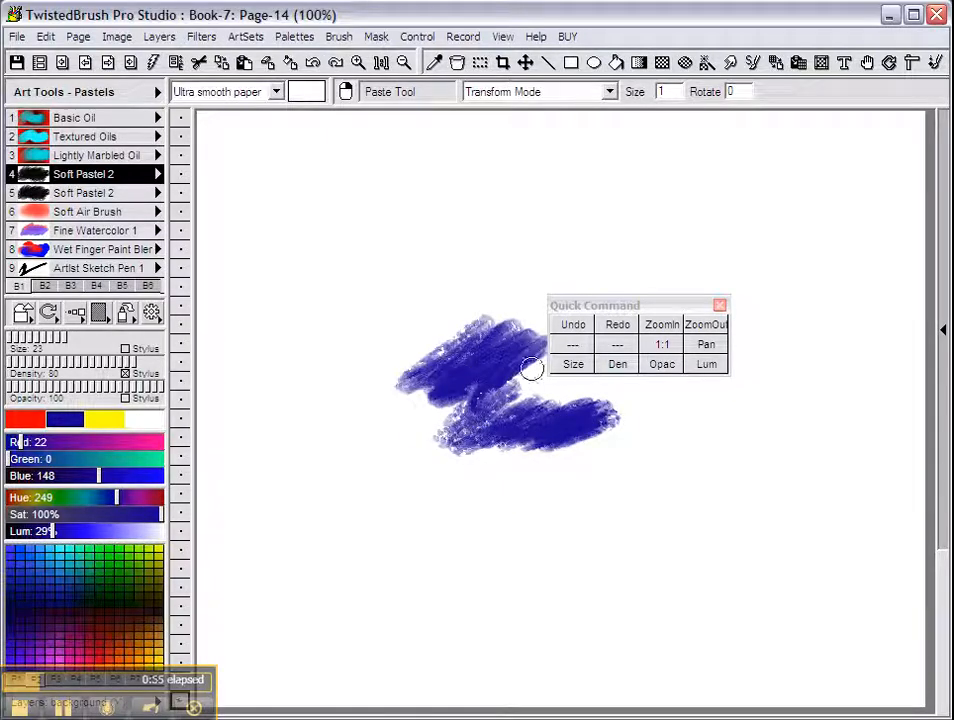
click(567, 330)
click(572, 330)
click(616, 330)
click(616, 330)
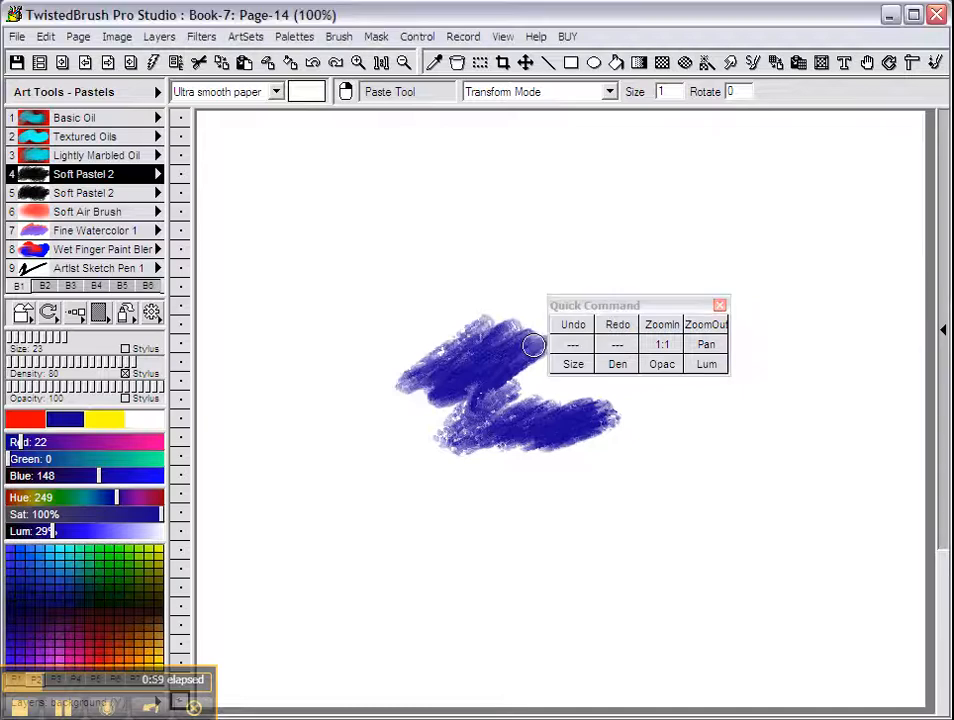
Undo and redo both strokes from the main toolbar, then undo and restore the upper one again.
click(313, 65)
click(313, 65)
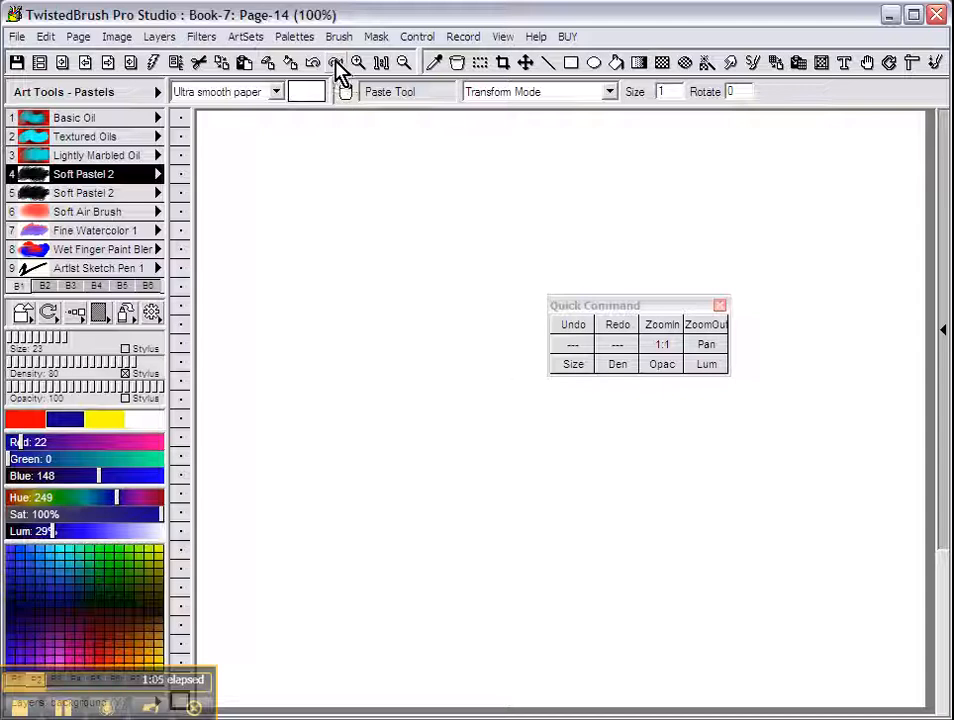
click(336, 65)
click(336, 66)
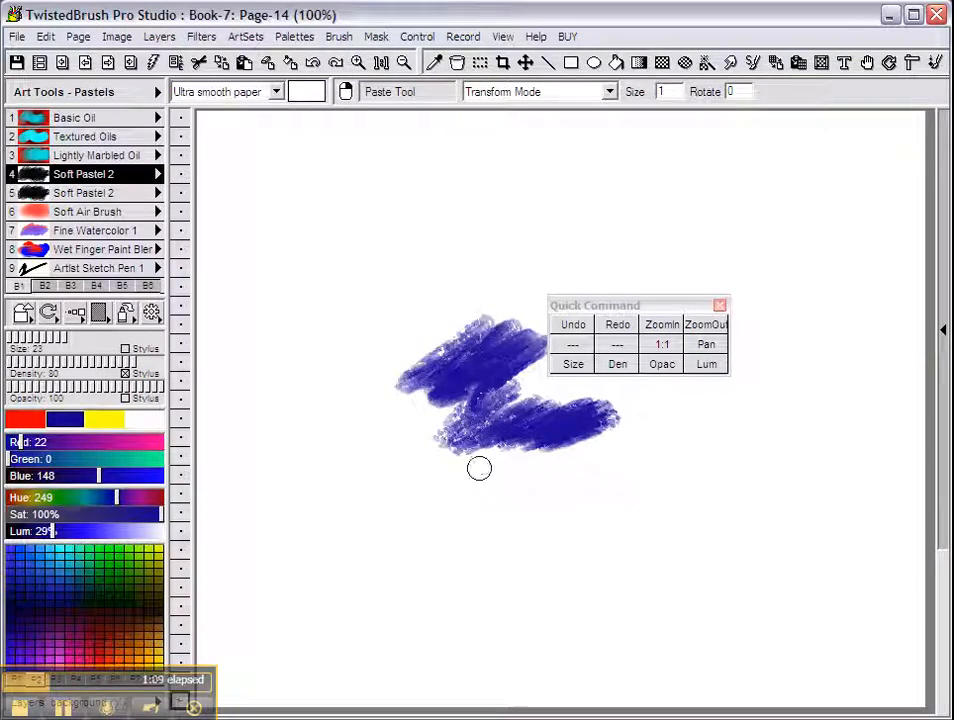
click(573, 330)
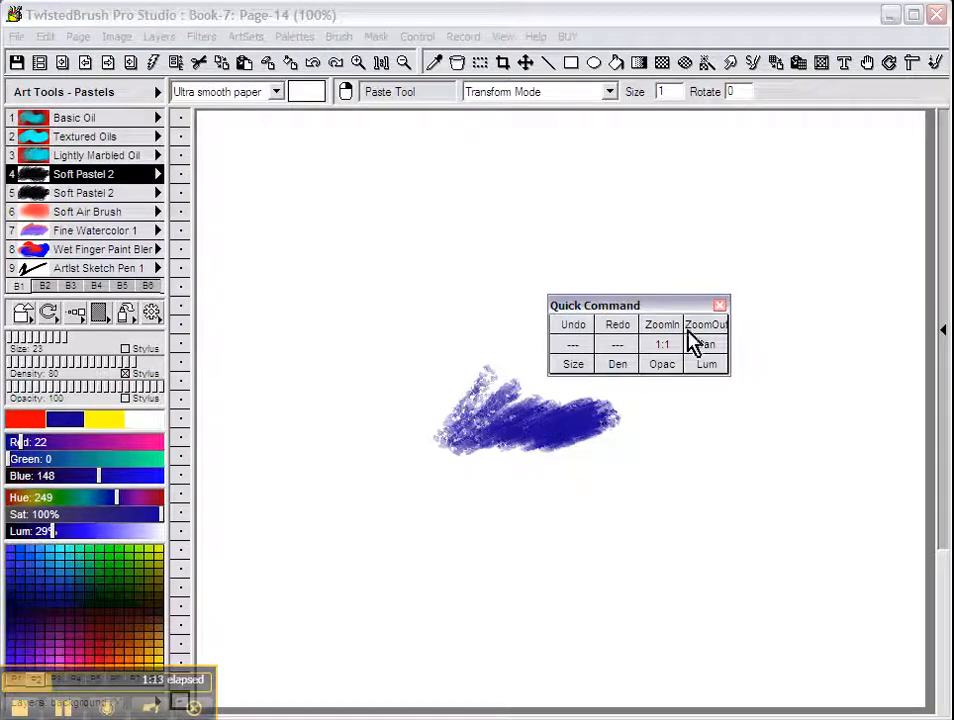
click(617, 328)
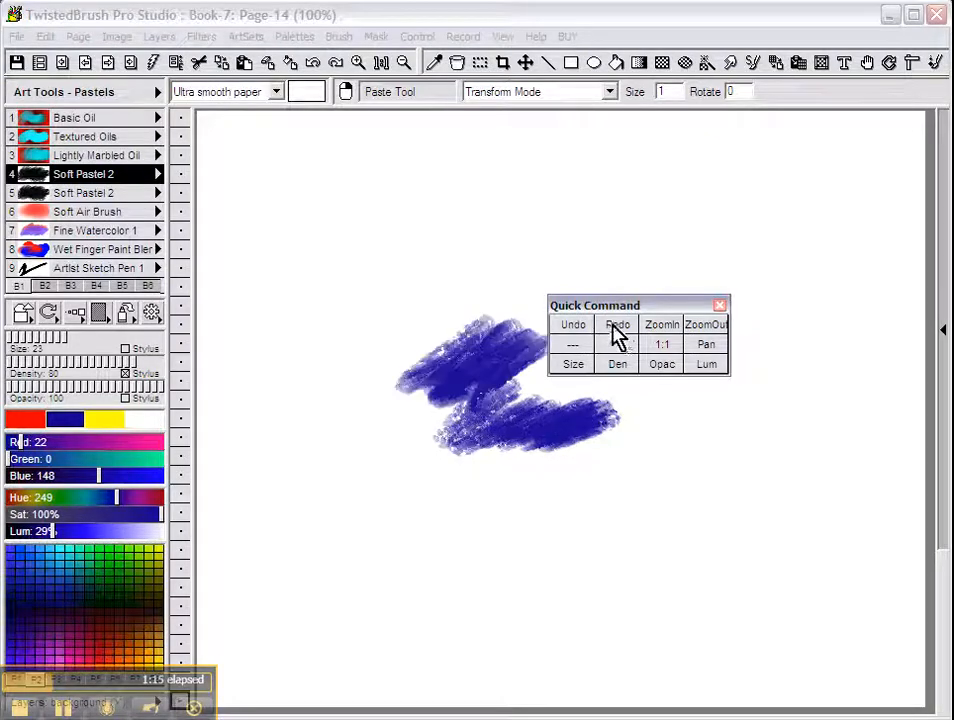
Zoom the painting in to 300% and pan the view so the strokes shift right.
click(668, 333)
click(671, 334)
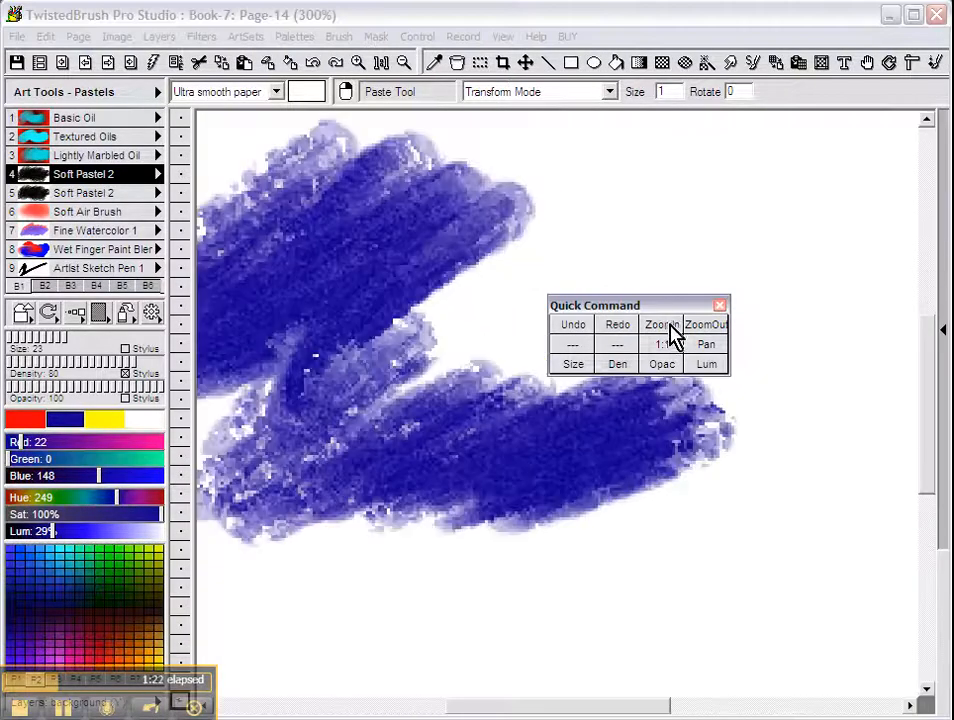
click(705, 347)
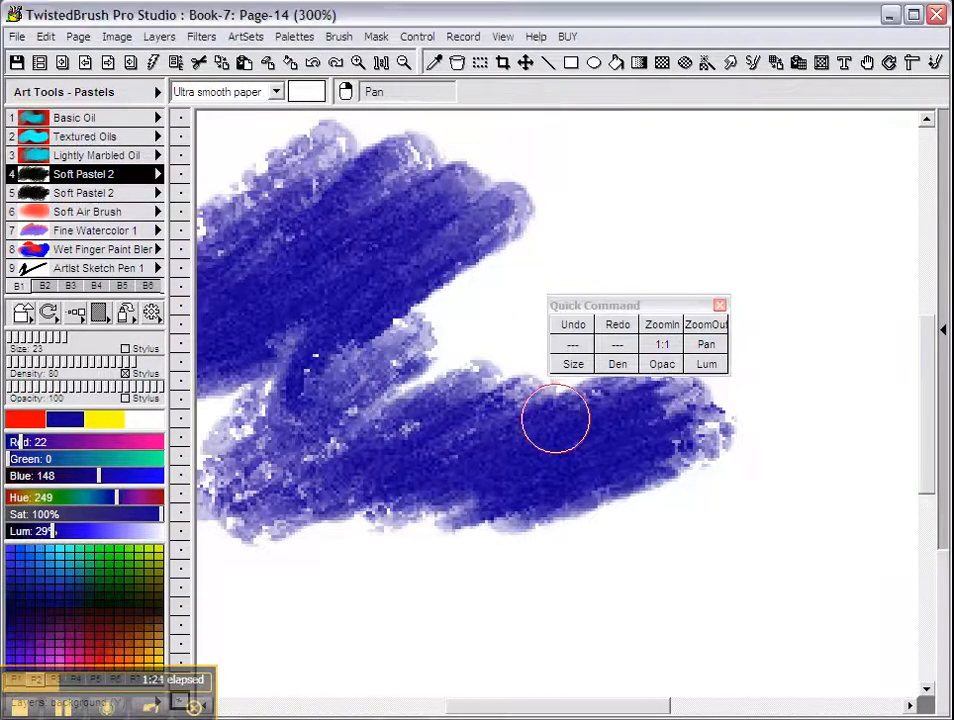
mouse_move(547, 426)
mouse_down()
mouse_move(592, 460)
mouse_move(677, 417)
mouse_move(547, 422)
mouse_up()
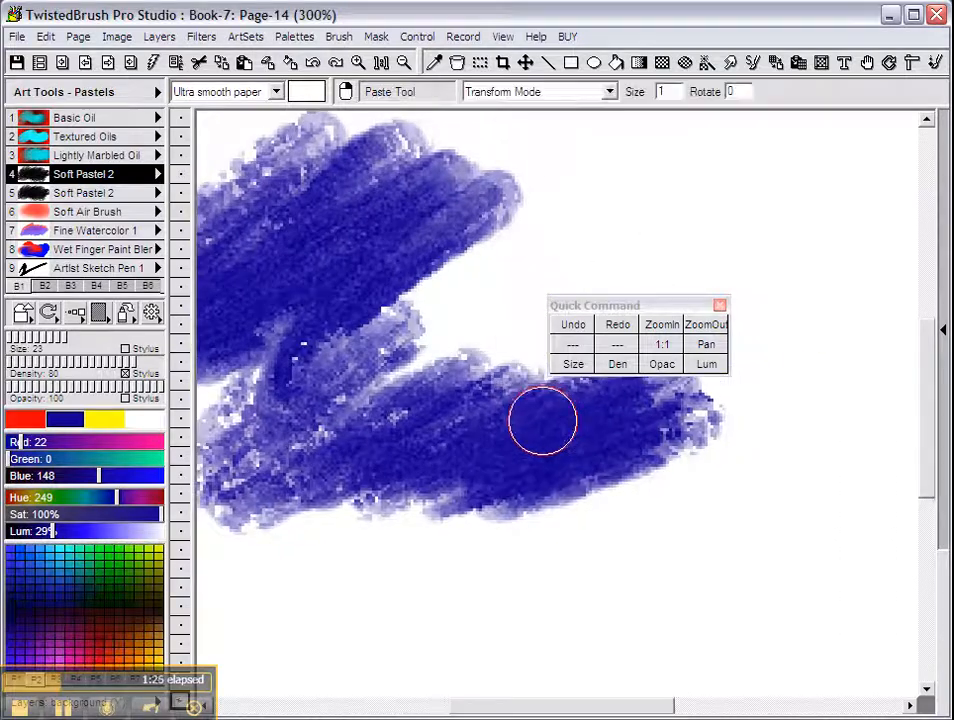
click(705, 345)
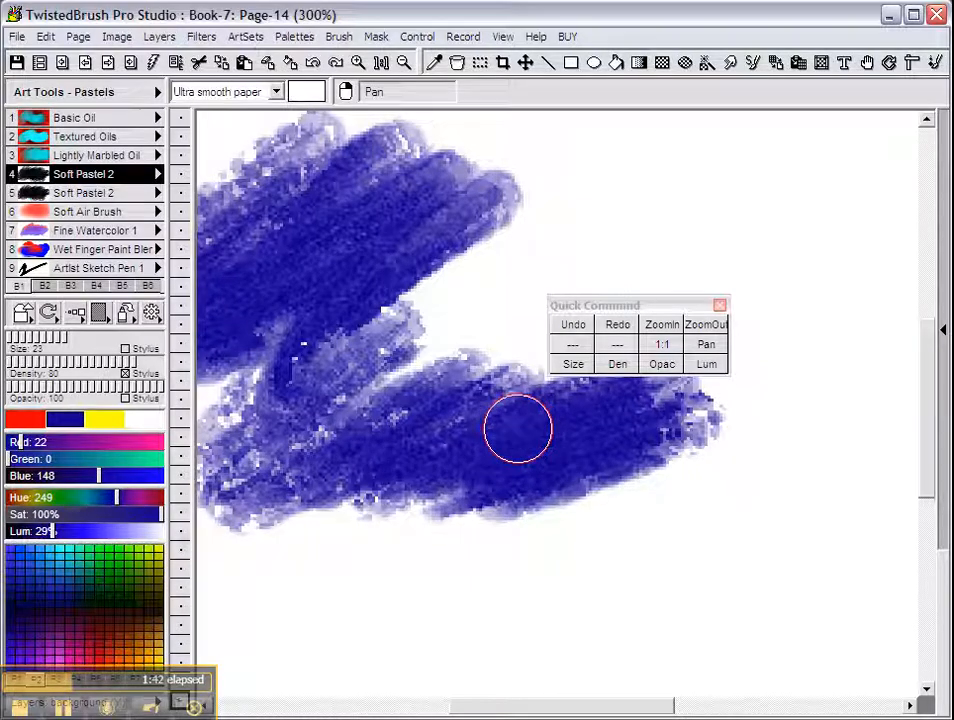
mouse_move(503, 426)
mouse_down()
mouse_move(645, 483)
mouse_move(771, 447)
mouse_move(820, 412)
mouse_move(707, 422)
mouse_move(780, 396)
mouse_up()
Paint extra blue pastel into the lower band, panning as needed, then undo the last two strokes.
mouse_move(413, 476)
mouse_down()
mouse_move(551, 508)
mouse_move(583, 432)
mouse_up()
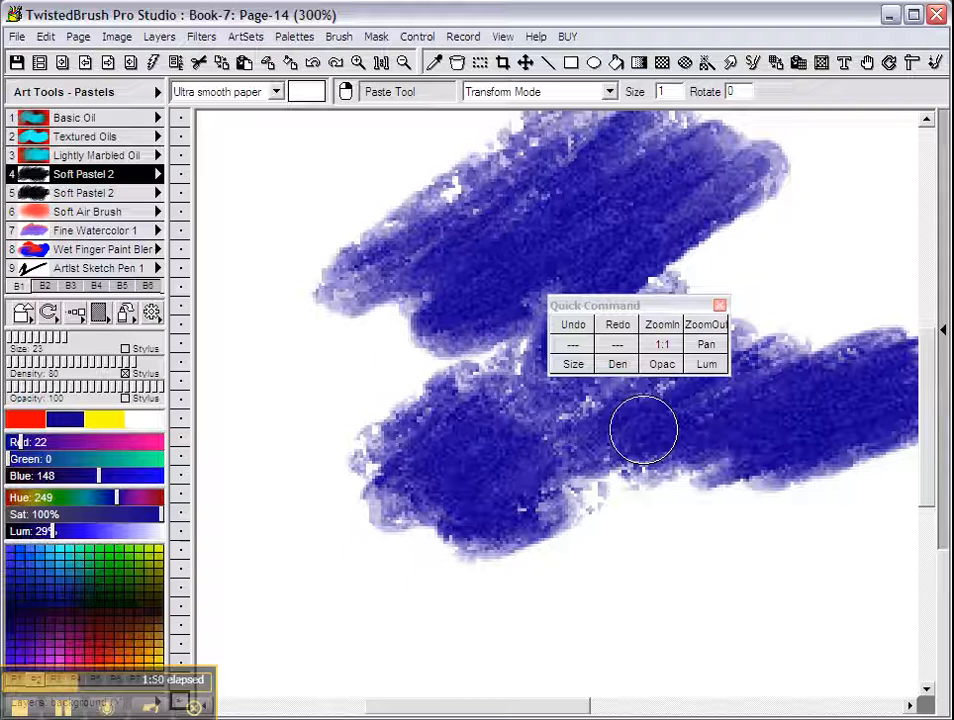
mouse_move(555, 425)
mouse_down()
mouse_move(429, 438)
mouse_move(431, 394)
mouse_move(454, 385)
mouse_move(510, 442)
mouse_move(639, 473)
mouse_up()
click(703, 348)
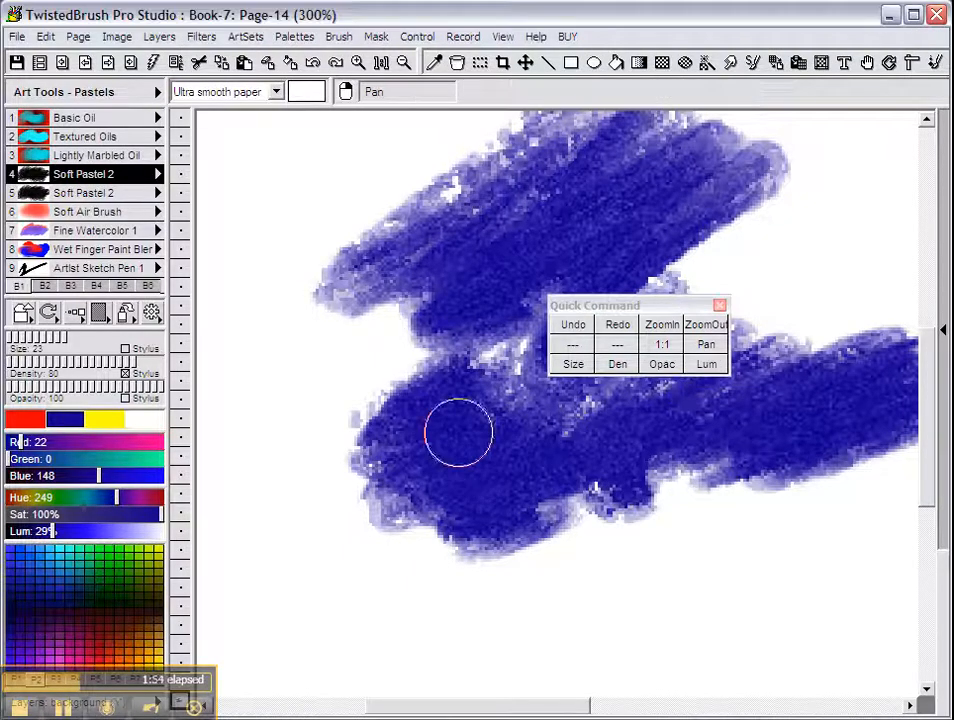
drag(458, 432, 804, 427)
mouse_move(546, 412)
mouse_down()
mouse_move(526, 449)
mouse_move(698, 454)
mouse_up()
click(707, 347)
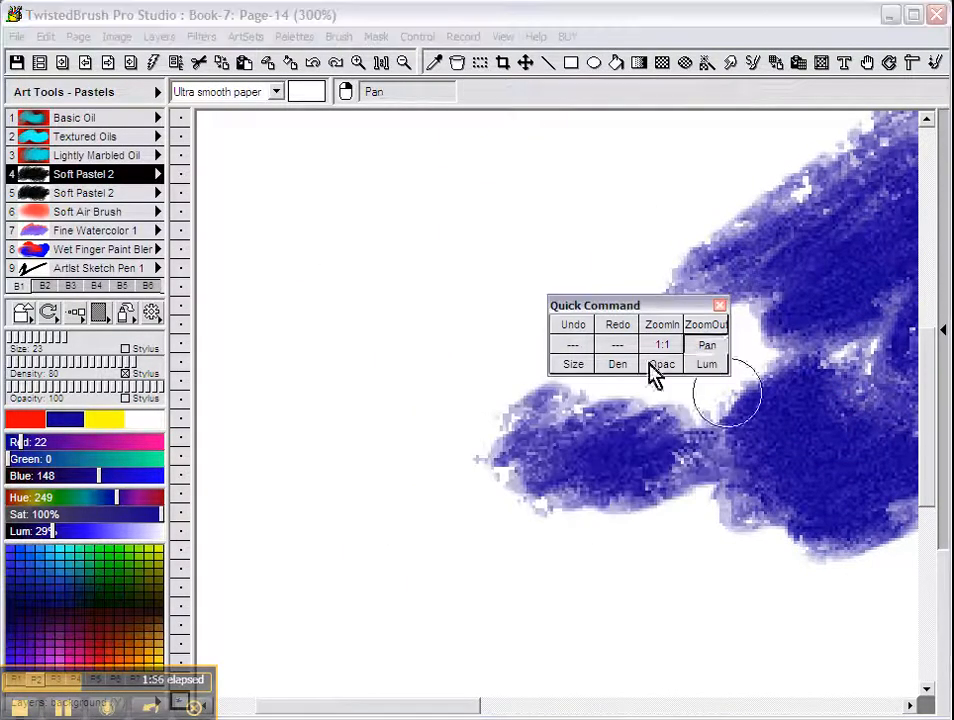
drag(559, 435, 686, 445)
mouse_move(508, 430)
mouse_down()
mouse_move(411, 483)
mouse_move(645, 420)
mouse_up()
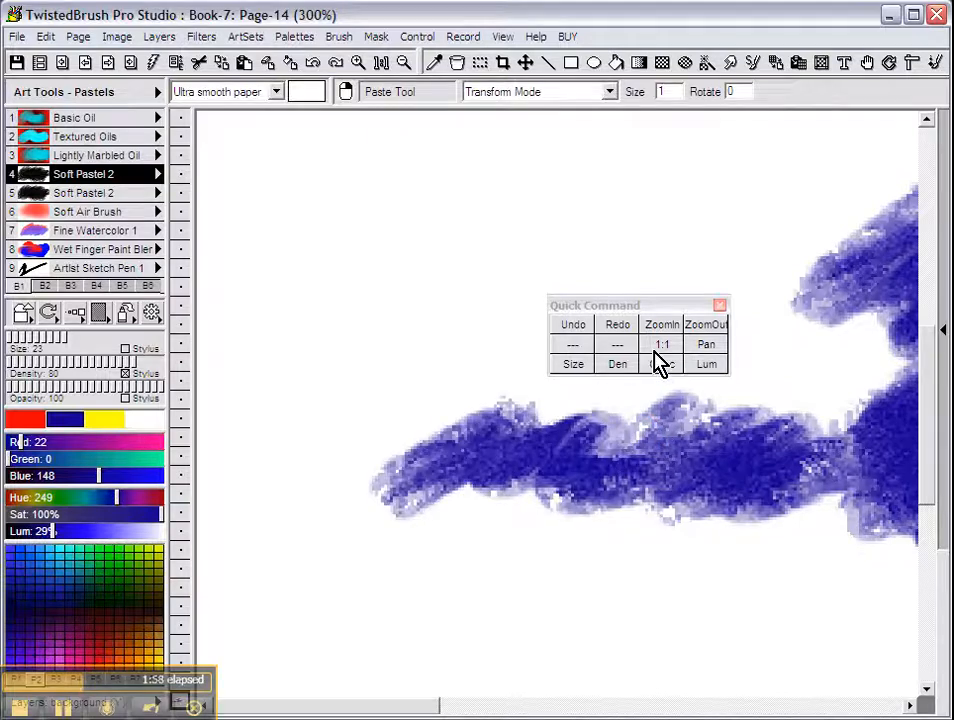
click(575, 328)
click(571, 328)
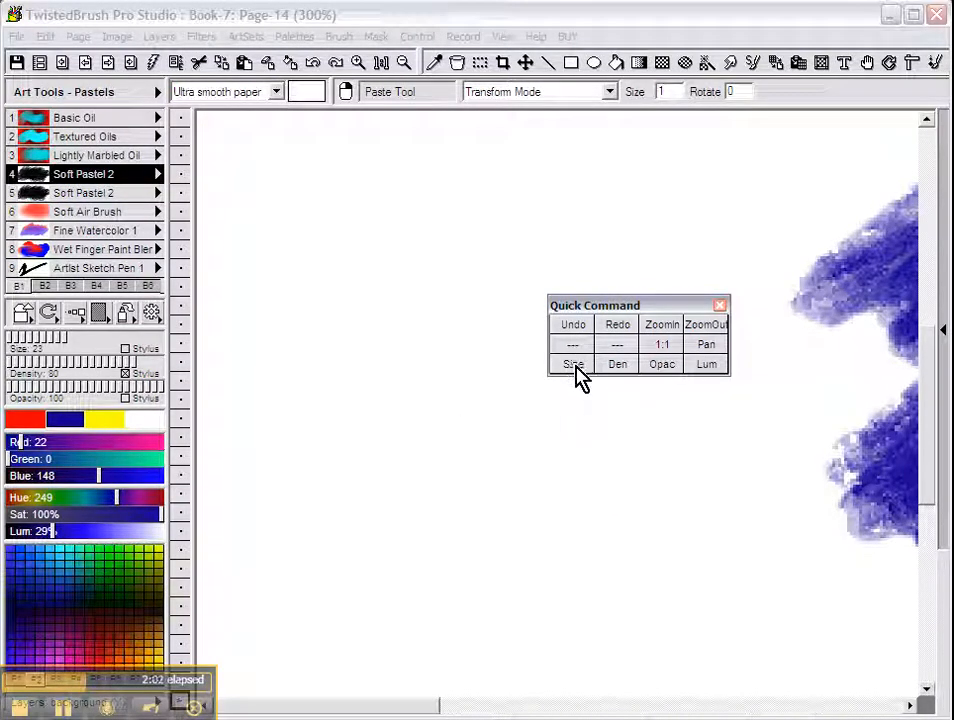
Set the brush size to 81, then 27, and scribble blue pastel over the shape's left end.
click(577, 368)
mouse_move(547, 464)
mouse_down()
mouse_move(606, 464)
mouse_move(579, 466)
mouse_move(650, 487)
mouse_move(782, 500)
mouse_up()
click(573, 366)
drag(550, 428, 555, 430)
drag(462, 414, 598, 434)
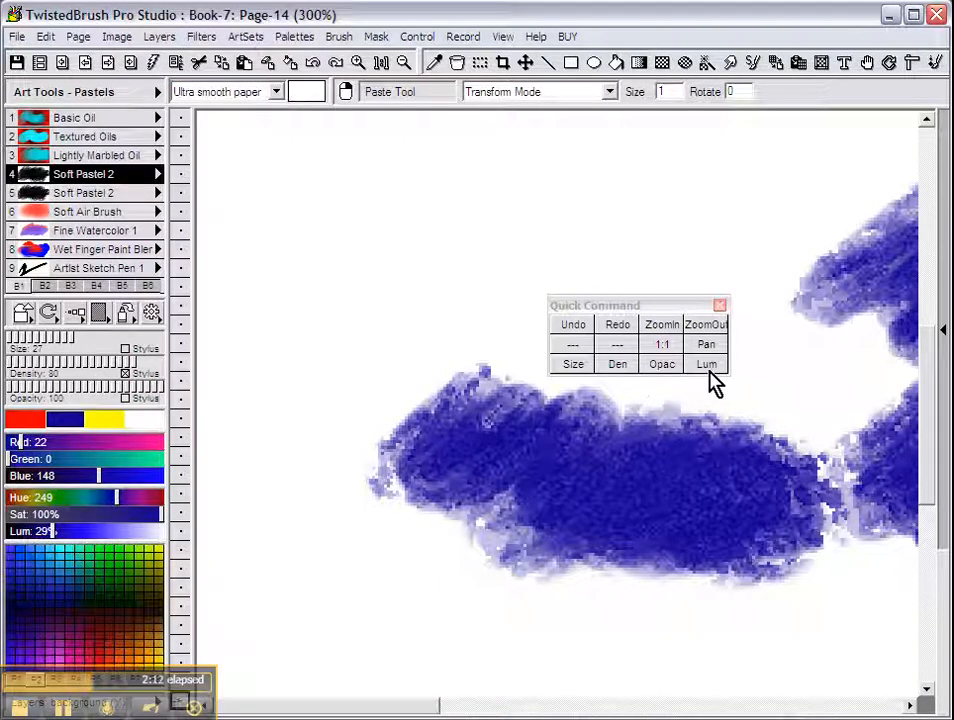
Paint a dark stroke at 10% luminosity, then lighter blue at 32% across the lower half.
click(707, 365)
drag(650, 441, 655, 438)
mouse_move(560, 437)
mouse_down()
mouse_move(545, 469)
mouse_move(578, 447)
mouse_move(620, 461)
mouse_move(763, 441)
mouse_move(768, 484)
mouse_move(521, 448)
mouse_move(457, 425)
mouse_move(444, 438)
mouse_move(500, 437)
mouse_up()
click(707, 365)
mouse_move(505, 445)
mouse_down()
mouse_move(789, 505)
mouse_move(696, 435)
mouse_move(535, 398)
mouse_up()
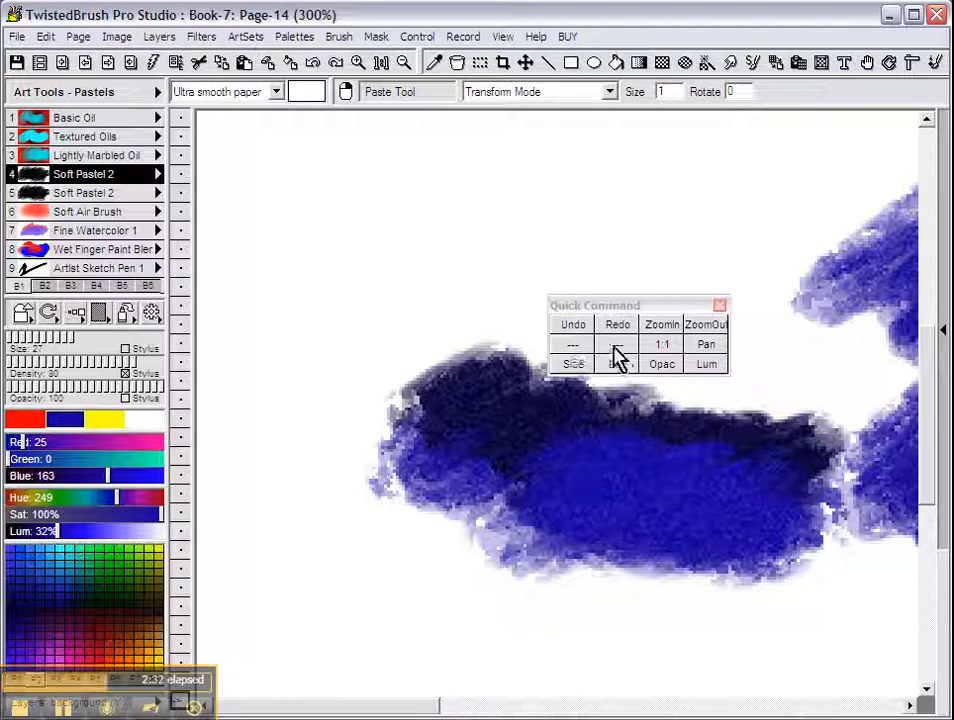
Assign Display Mask to the first empty Quick Command slot.
right_click(573, 348)
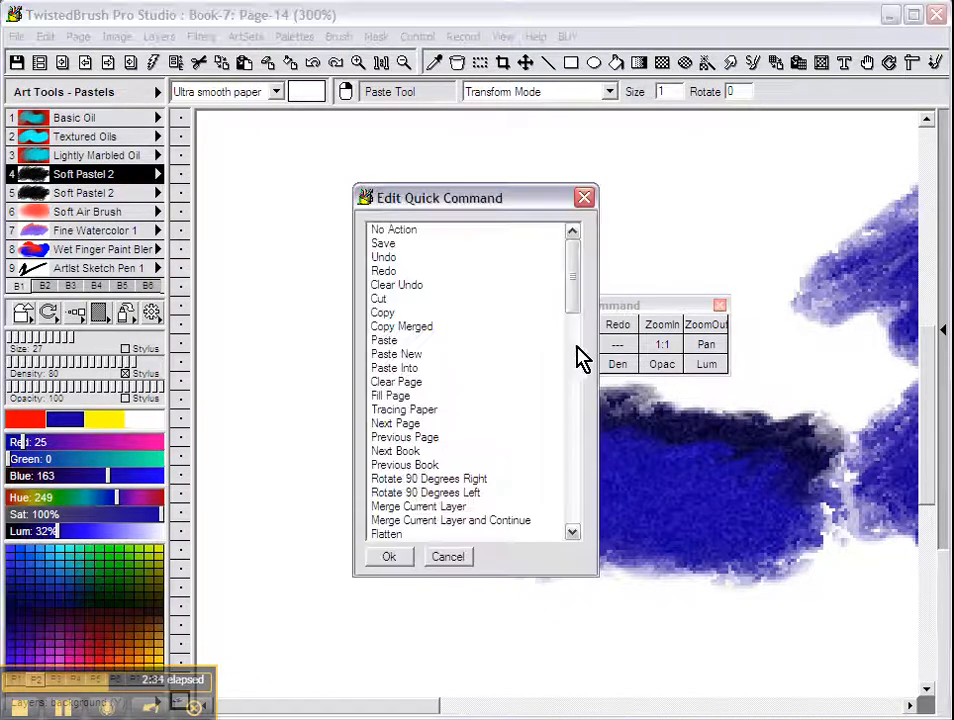
drag(578, 289, 579, 315)
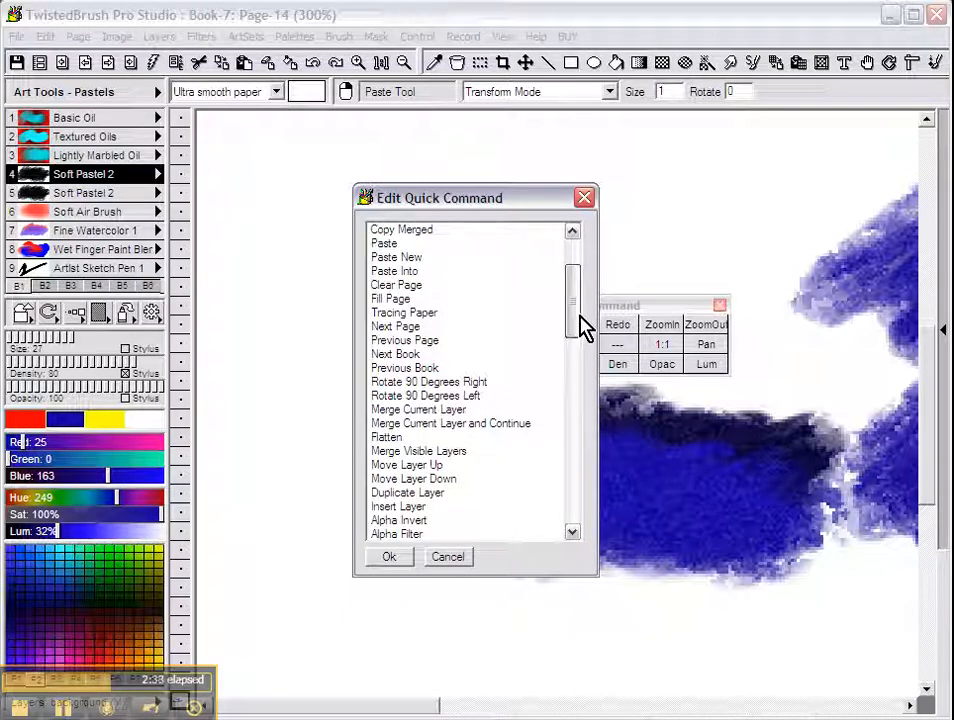
drag(583, 328, 575, 358)
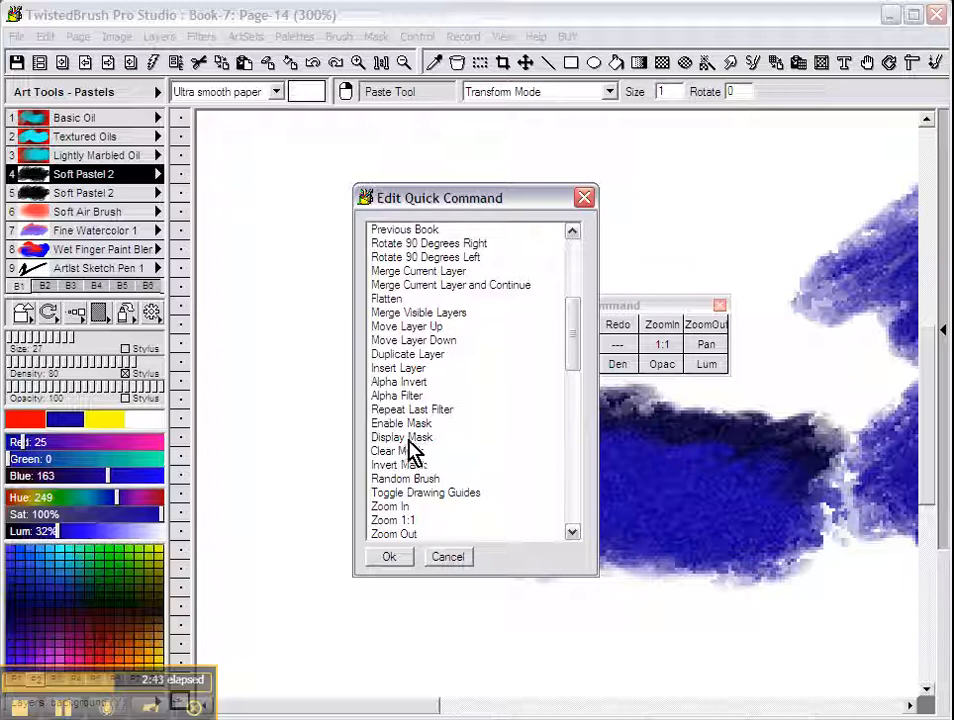
click(389, 557)
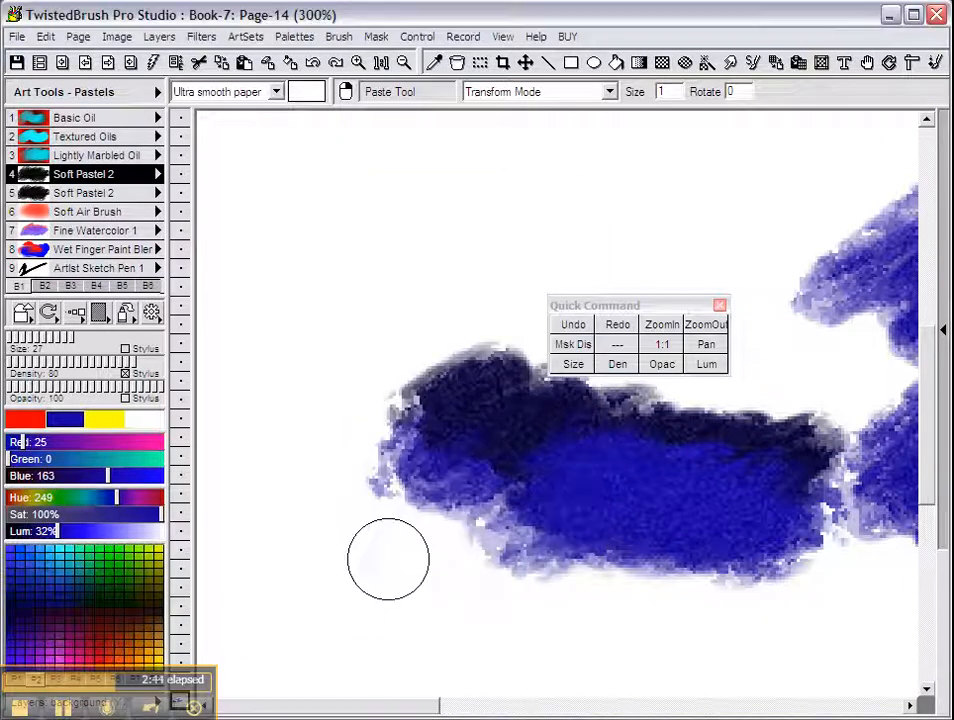
Assign Invert Mask to the other empty Quick Command slot.
right_click(619, 348)
drag(579, 298, 570, 398)
click(405, 258)
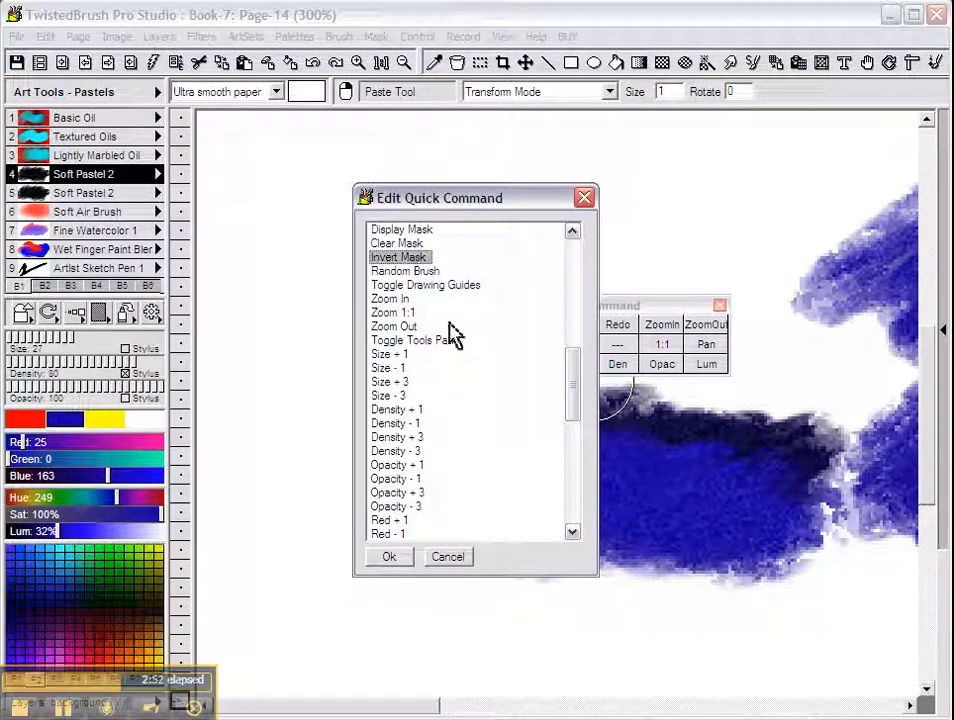
click(392, 557)
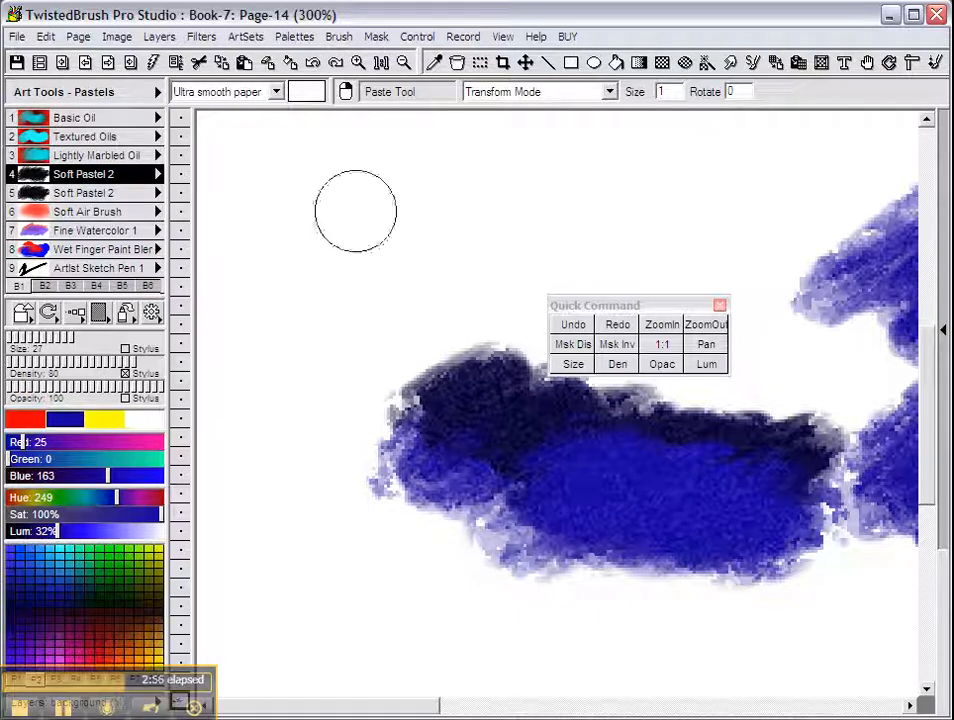
Draw a rectangle mask over the dark blue blob and paint loose blue pastel around it.
click(662, 63)
drag(351, 322, 533, 522)
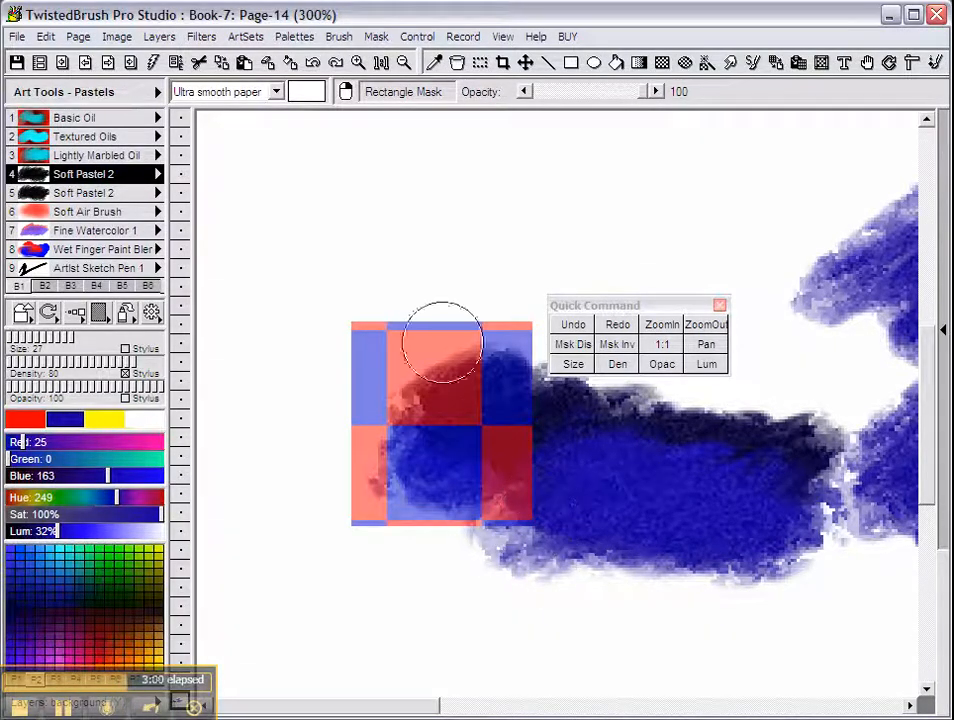
mouse_move(398, 305)
mouse_down()
mouse_move(388, 281)
mouse_move(558, 298)
mouse_move(545, 513)
mouse_move(352, 392)
mouse_up()
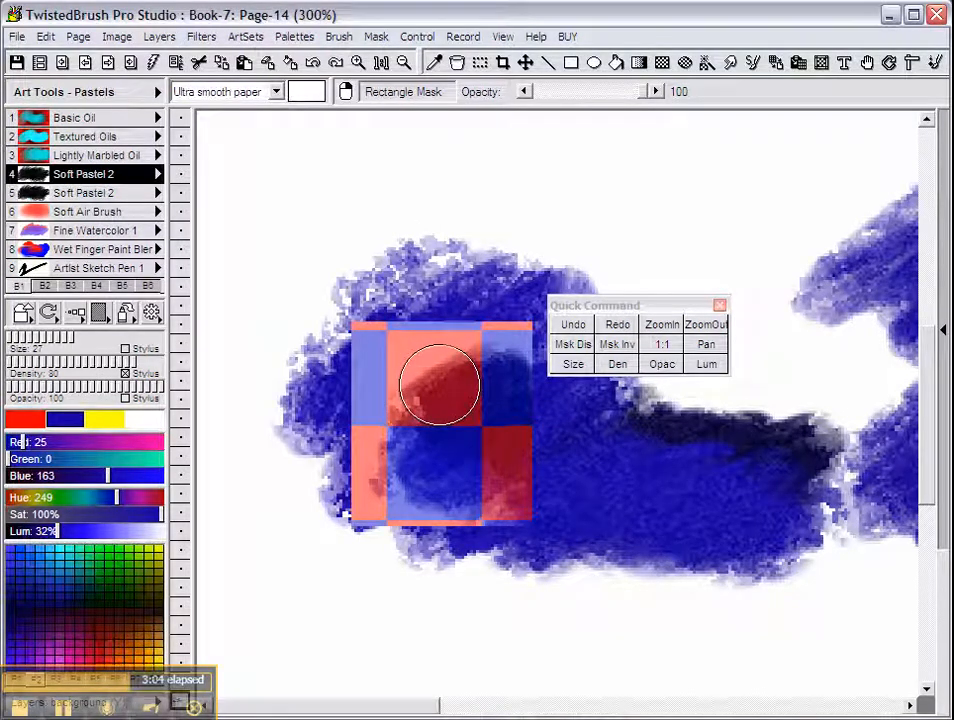
Turn Display Mask off and back on from the Mask menu, then nudge the Quick Command panel.
click(378, 38)
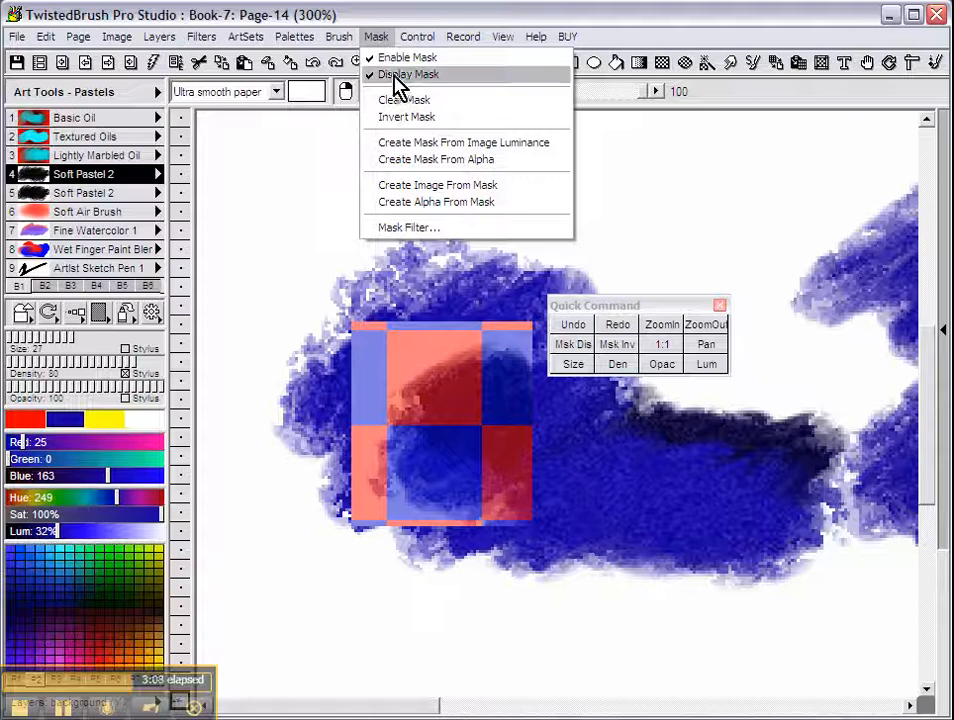
click(398, 76)
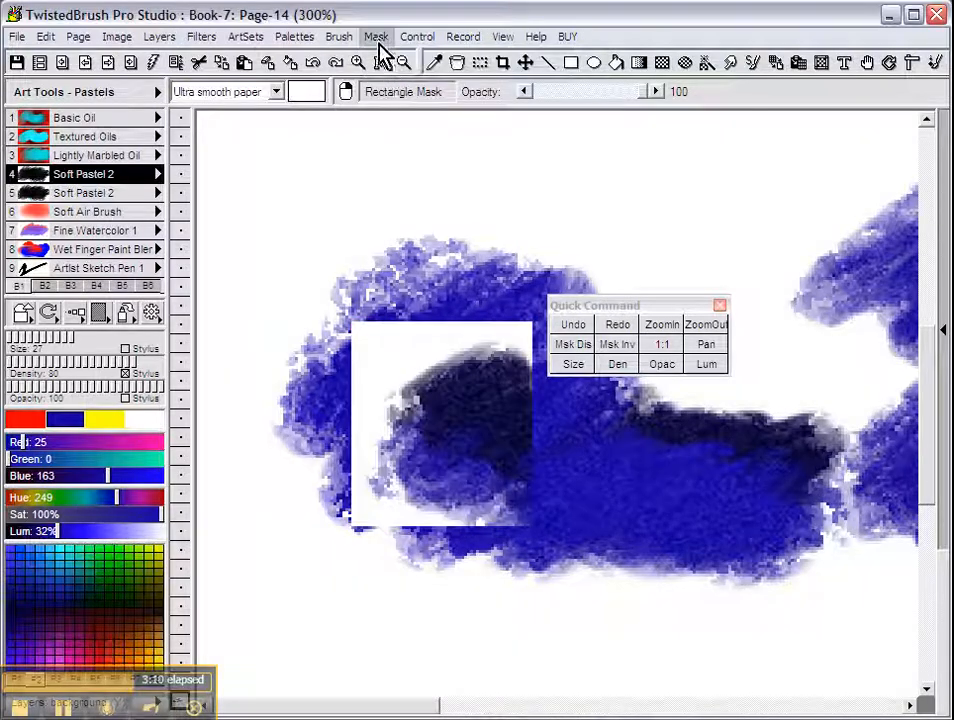
click(386, 42)
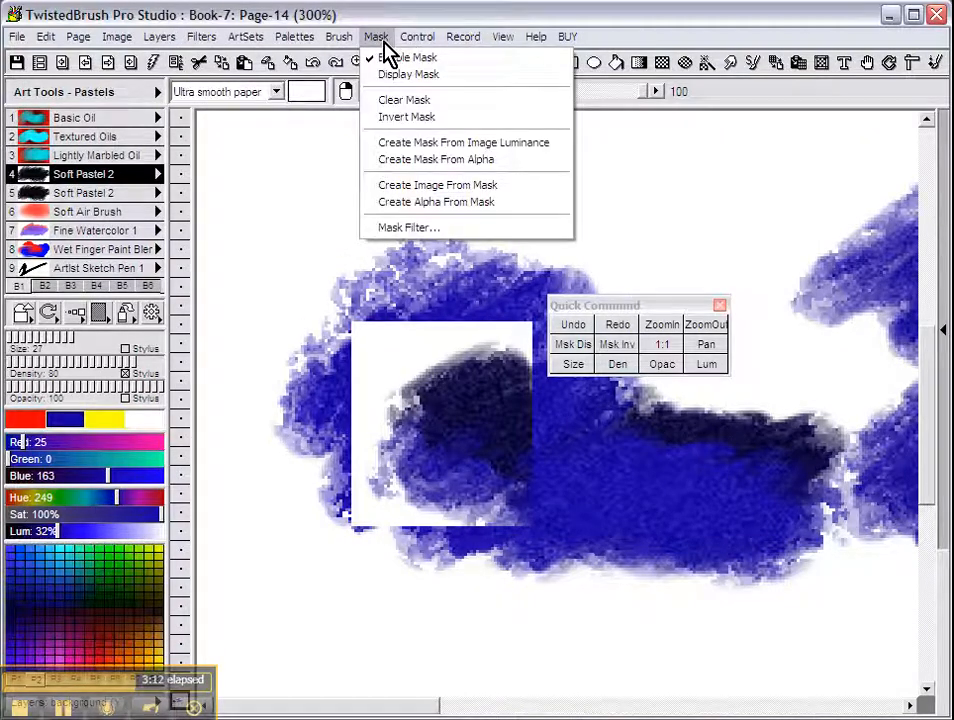
click(398, 76)
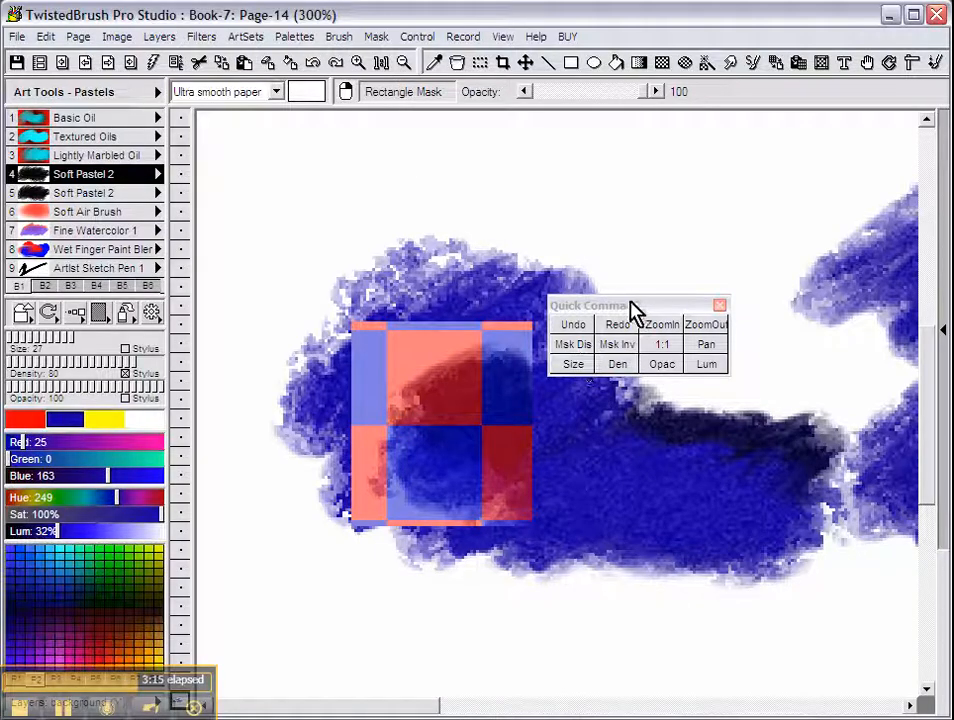
drag(632, 313, 628, 298)
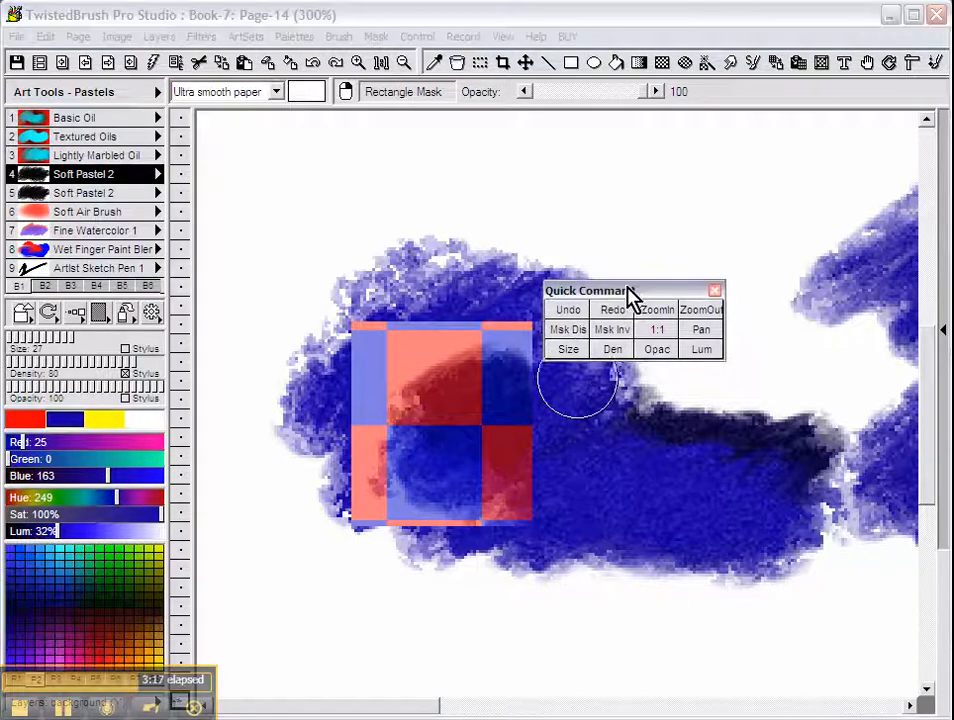
With the mask hidden add more blue, then show it and paint red pastel around the square.
click(570, 327)
mouse_move(511, 299)
mouse_down()
mouse_move(293, 401)
mouse_move(437, 319)
mouse_move(518, 390)
mouse_up()
click(24, 416)
click(572, 331)
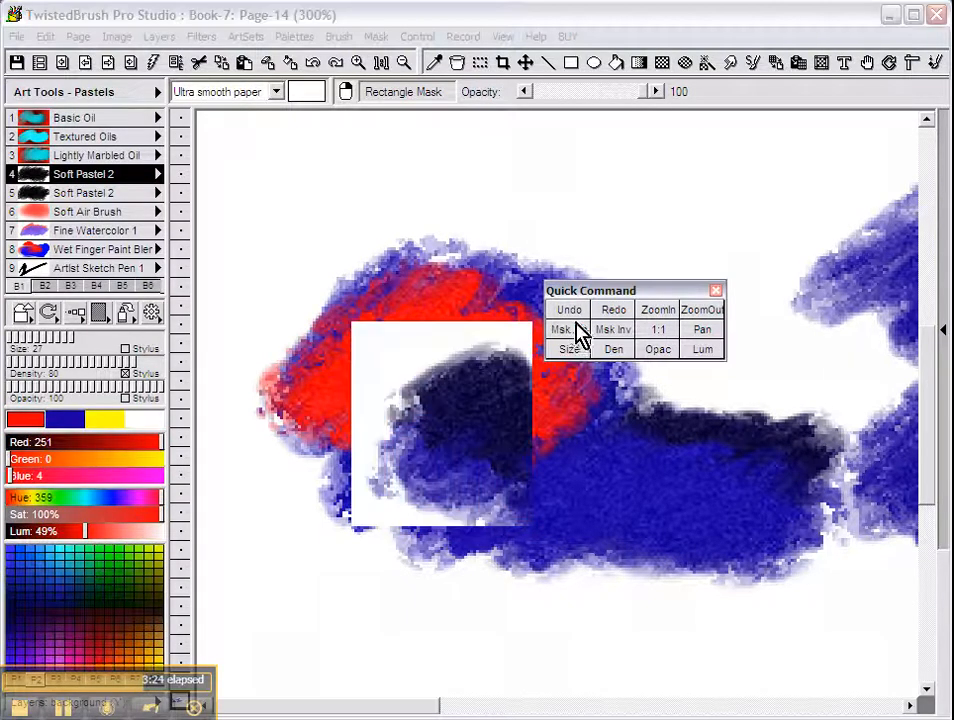
mouse_move(426, 394)
mouse_down()
mouse_move(473, 451)
mouse_move(597, 385)
mouse_up()
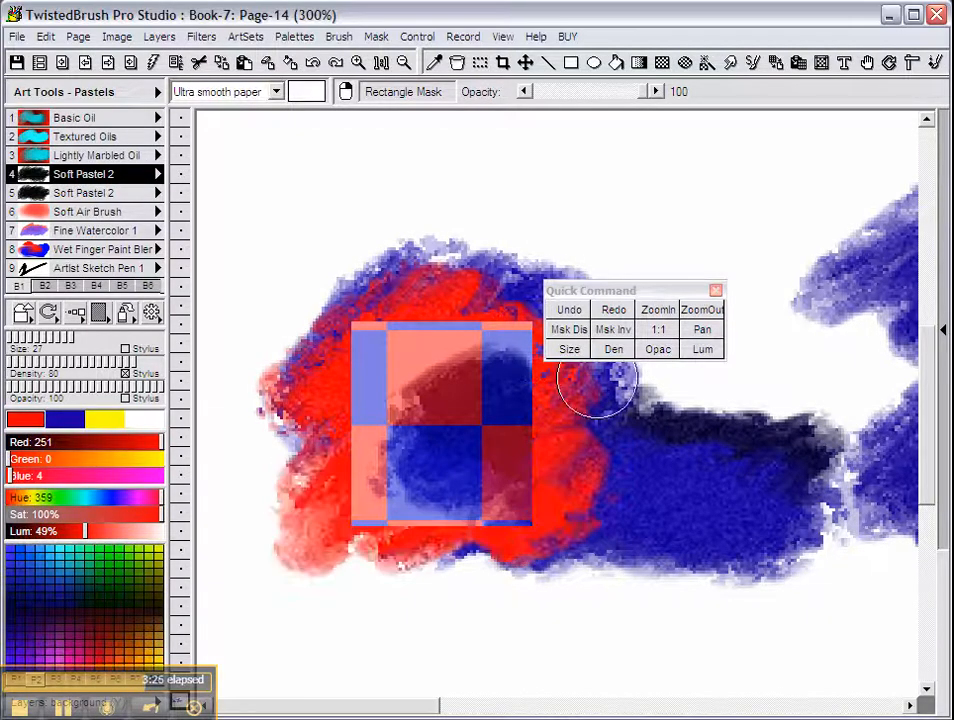
Invert the mask and fill the square with yellow pastel.
click(615, 331)
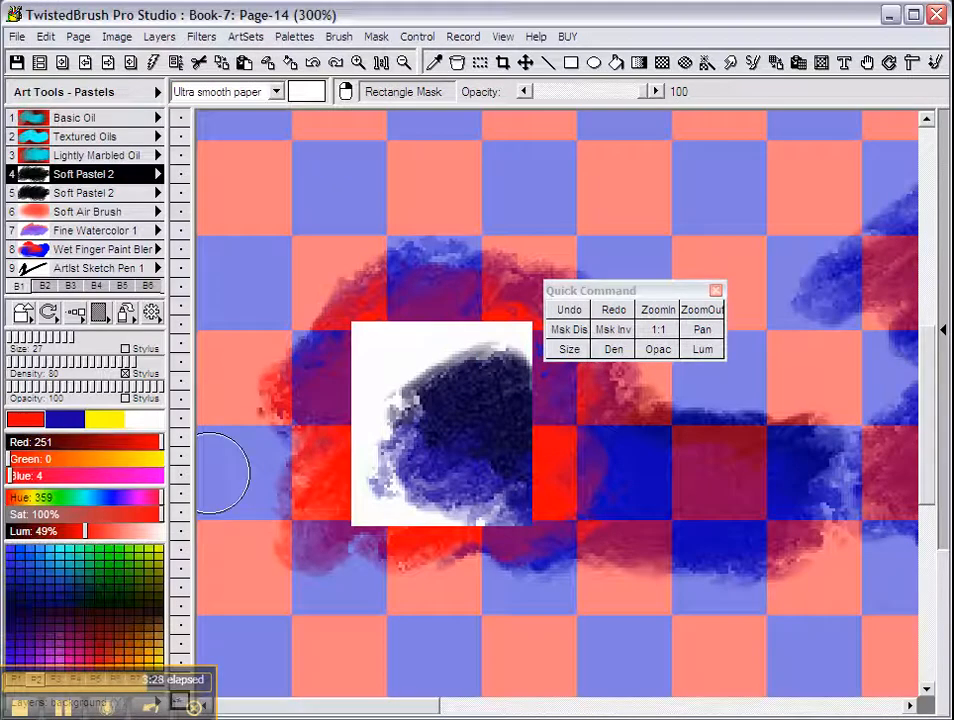
click(110, 419)
mouse_move(370, 430)
mouse_down()
mouse_move(424, 315)
mouse_move(512, 372)
mouse_move(549, 432)
mouse_up()
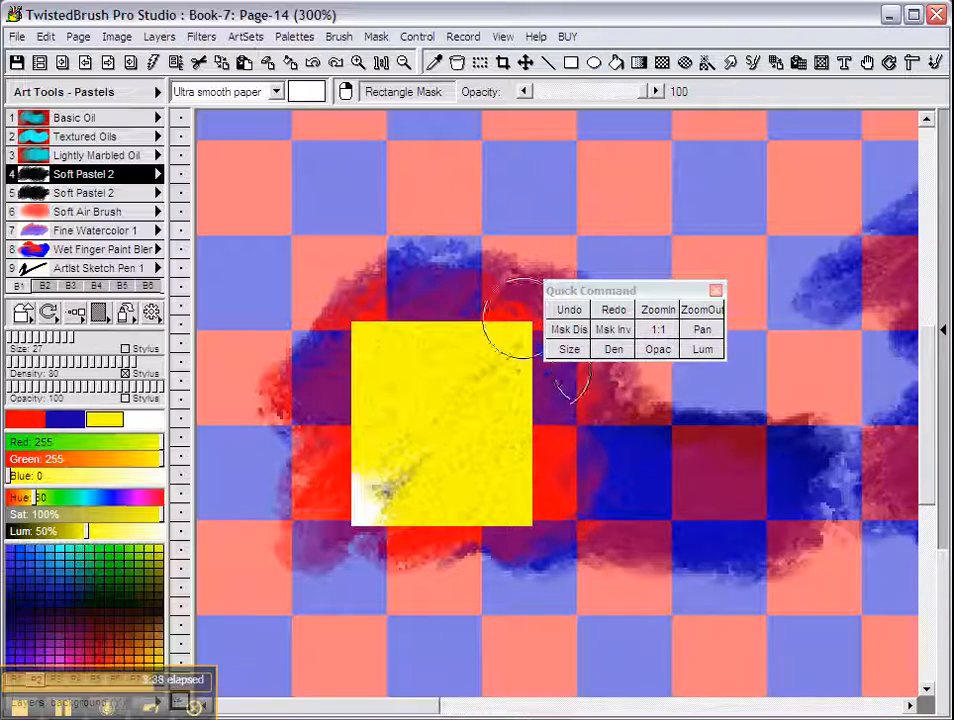
drag(607, 293, 553, 268)
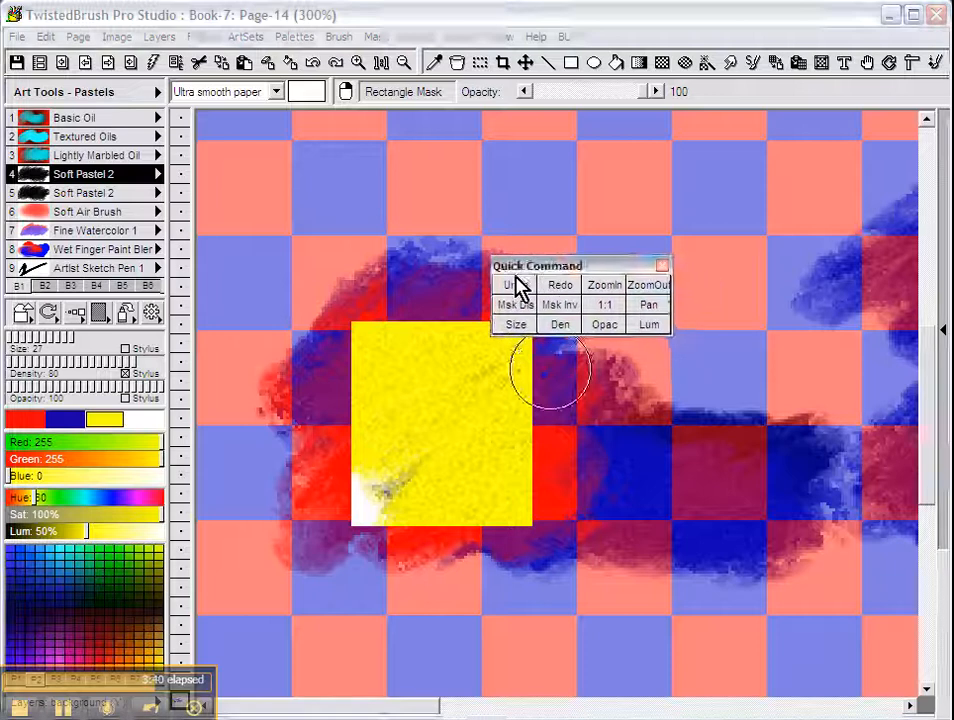